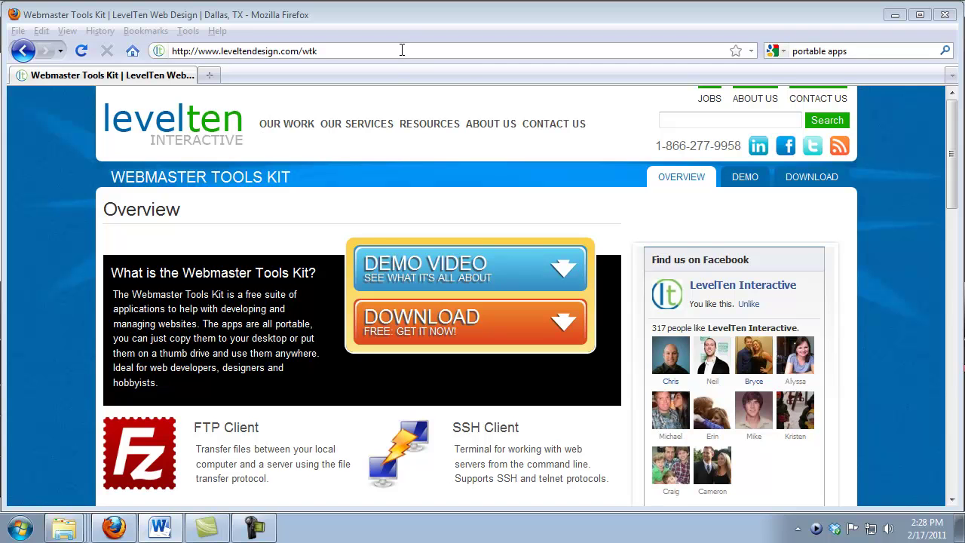
# Download the Windows Essentials wtk-win-1.0.zip and open it in Windows Explorer
pyautogui.click(402, 50)
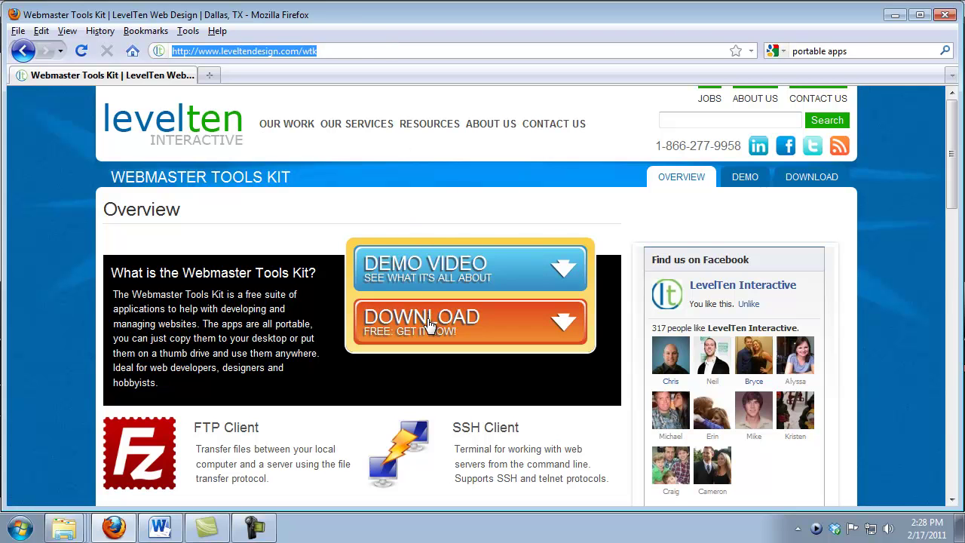
pyautogui.click(398, 319)
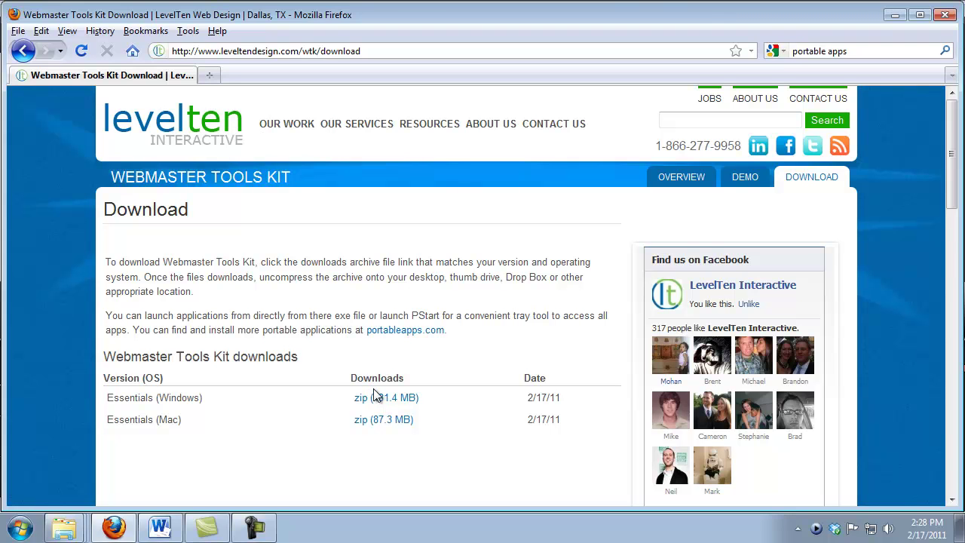
pyautogui.click(376, 399)
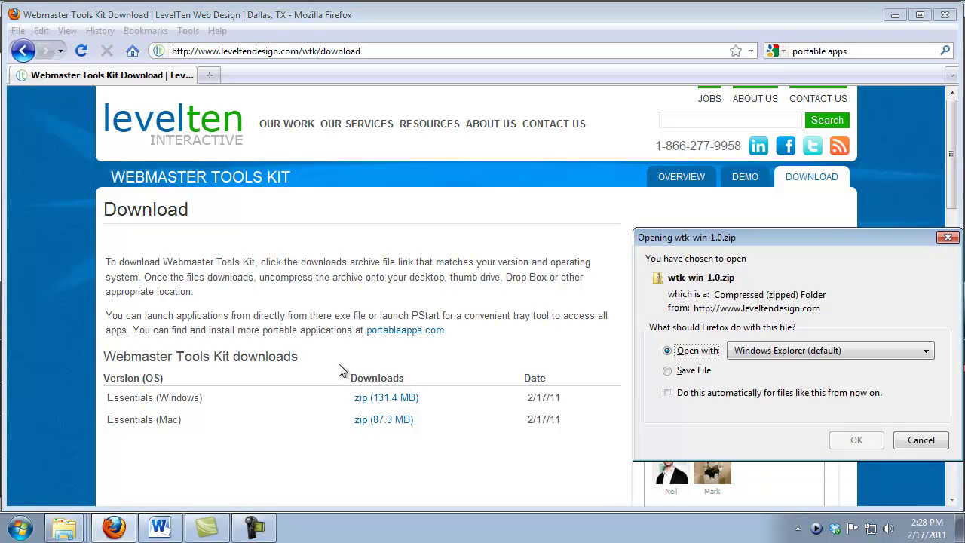
pyautogui.click(857, 441)
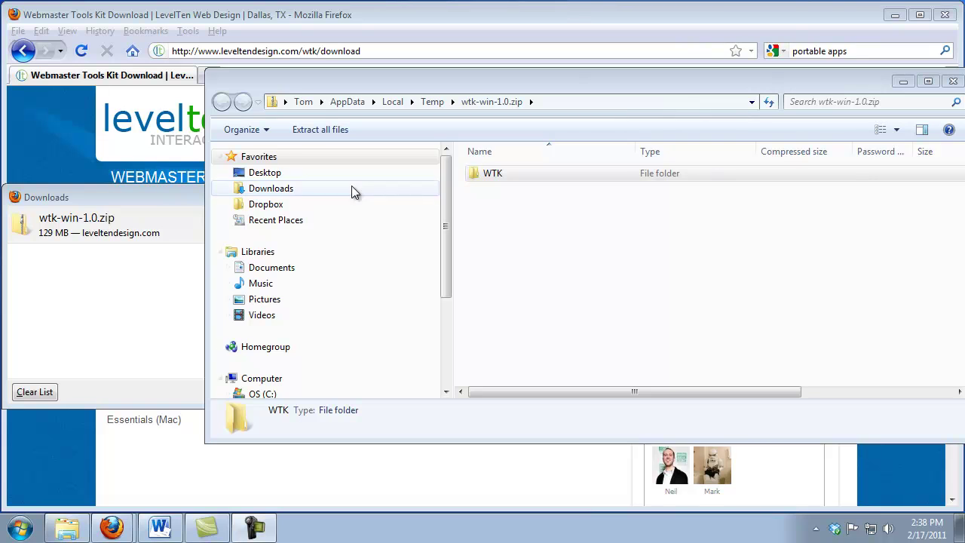
# Minimise Firefox and open the WTK folder on the desktop
pyautogui.click(151, 197)
pyautogui.click(297, 198)
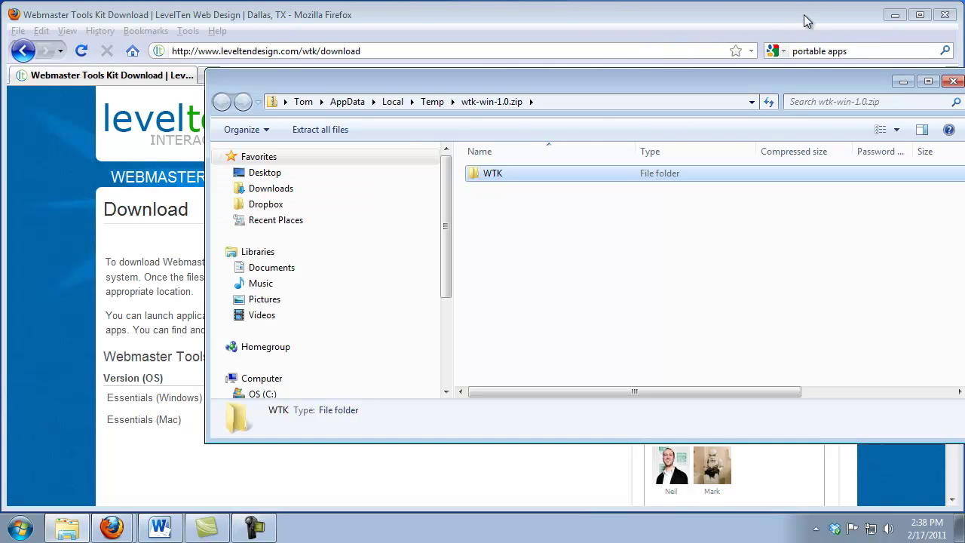
pyautogui.click(894, 15)
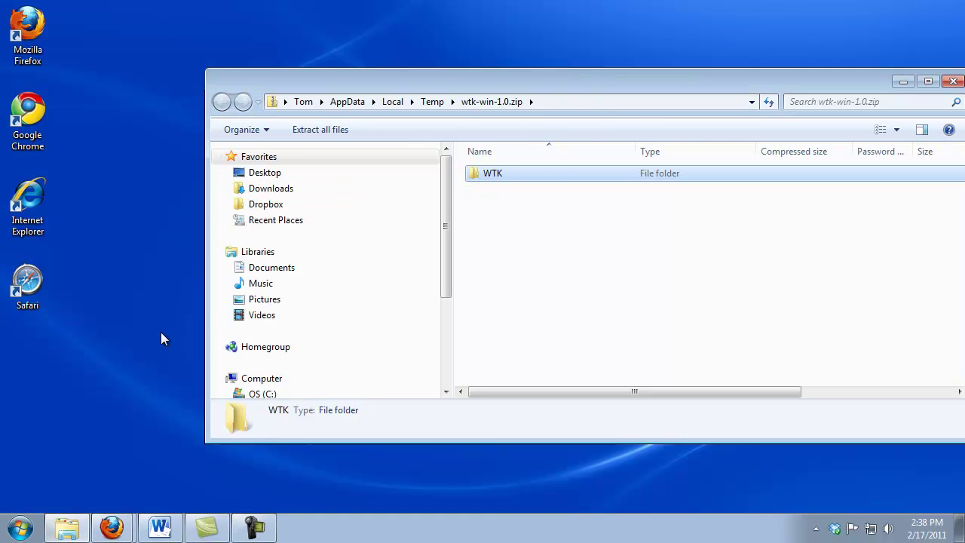
pyautogui.click(58, 386)
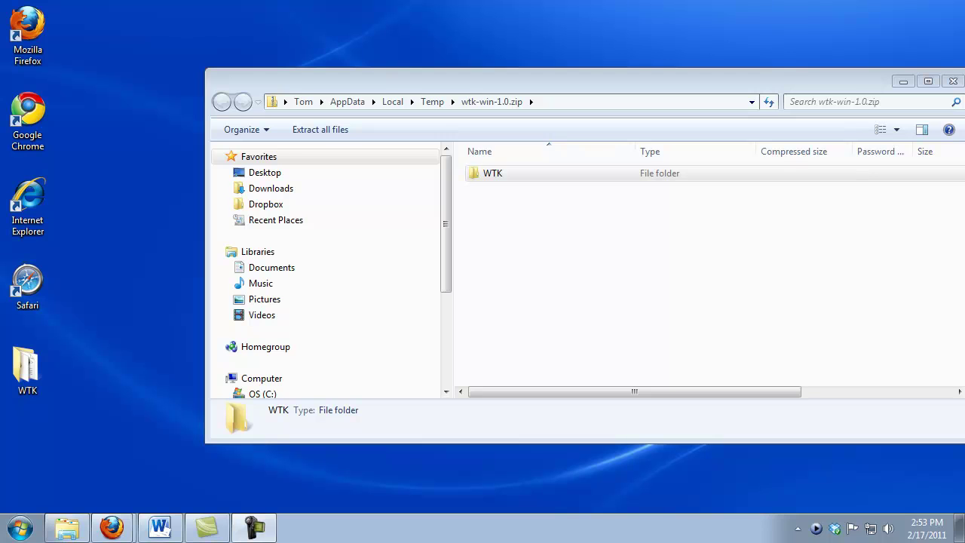
pyautogui.doubleClick(28, 367)
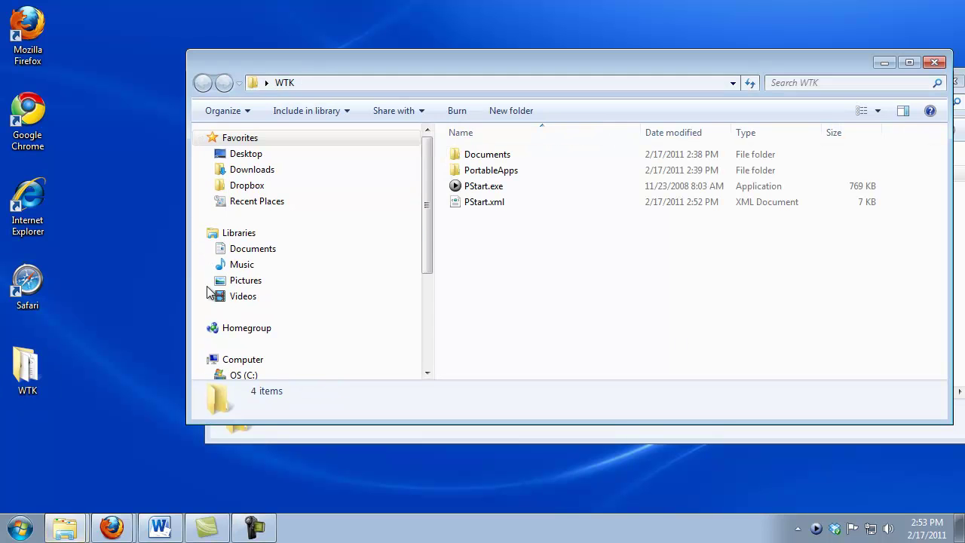
# Run FileZilla Portable from PortableApps > FileZillaPortable, close it, and return to WTK
pyautogui.doubleClick(473, 172)
pyautogui.doubleClick(479, 188)
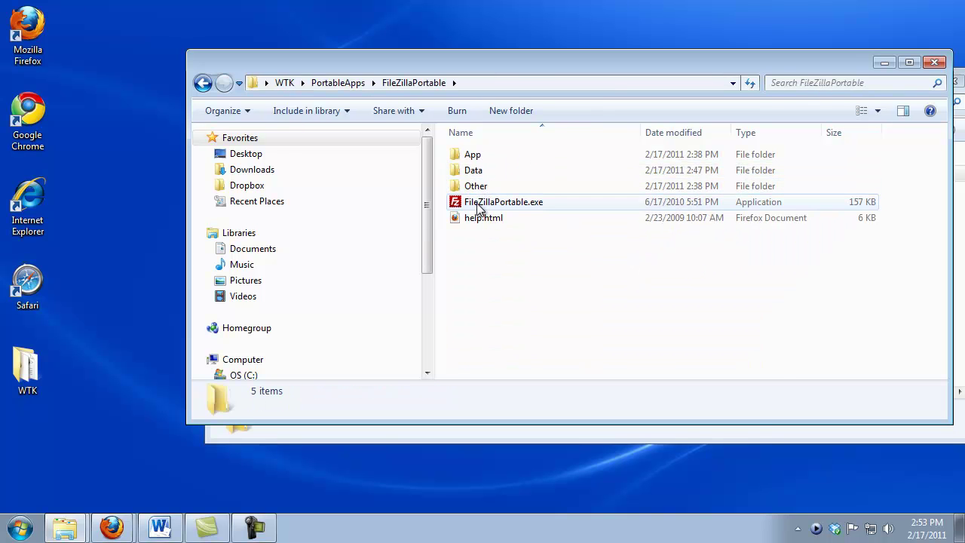
pyautogui.doubleClick(480, 202)
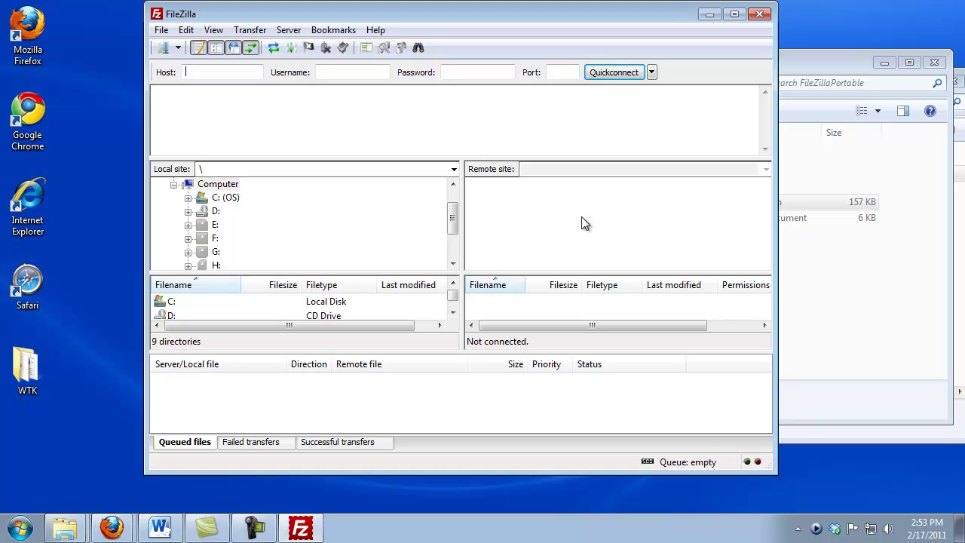
pyautogui.click(759, 14)
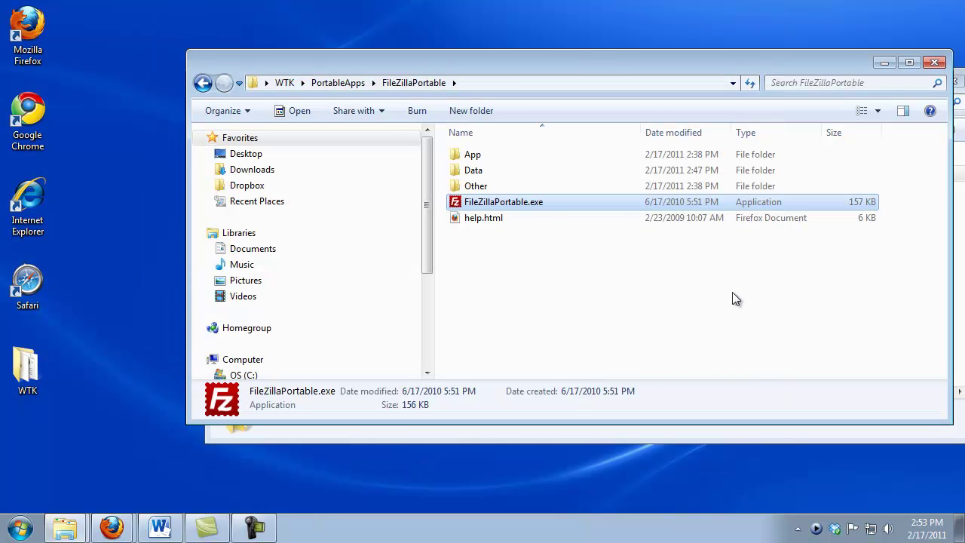
pyautogui.click(202, 83)
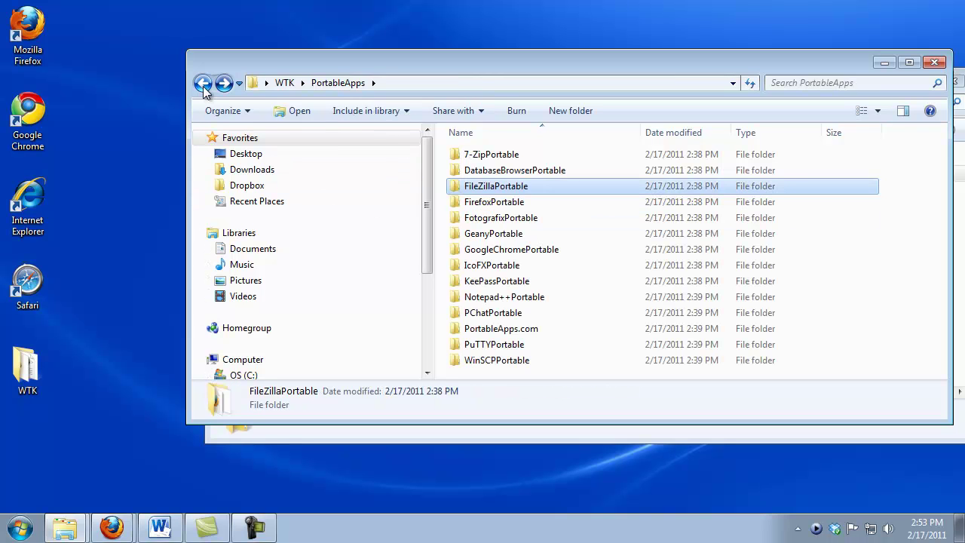
pyautogui.click(202, 83)
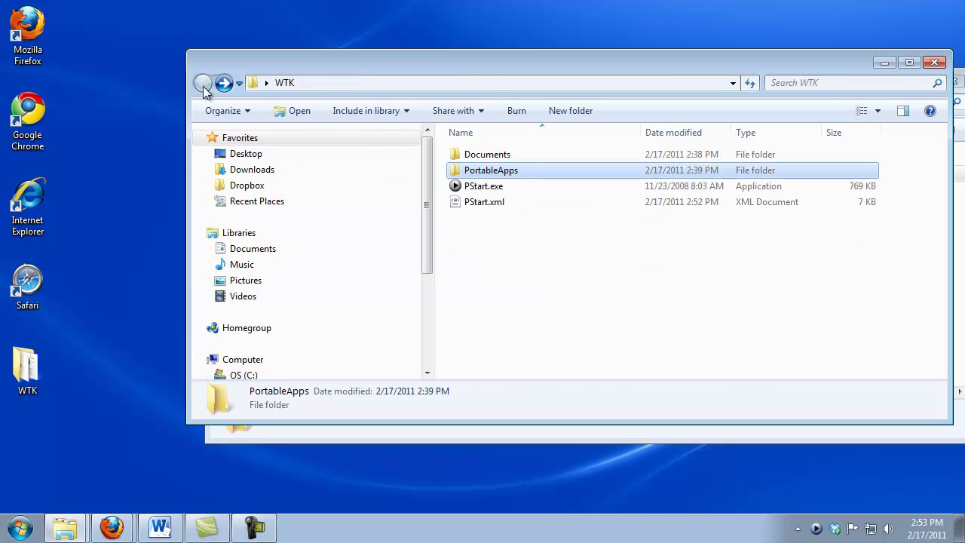
# Start PStart.exe, close its panel, and bring up its tray menu of apps and tool categories
pyautogui.doubleClick(479, 192)
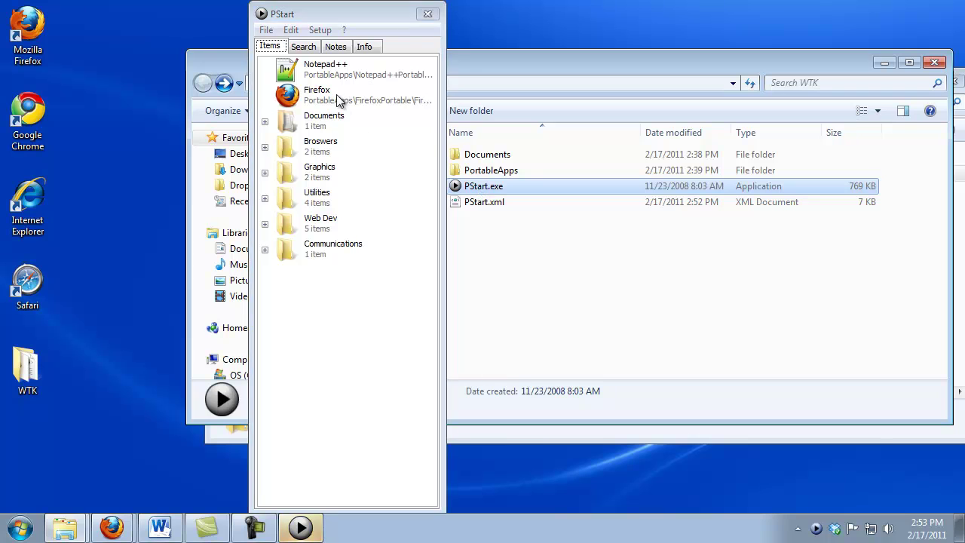
pyautogui.click(427, 13)
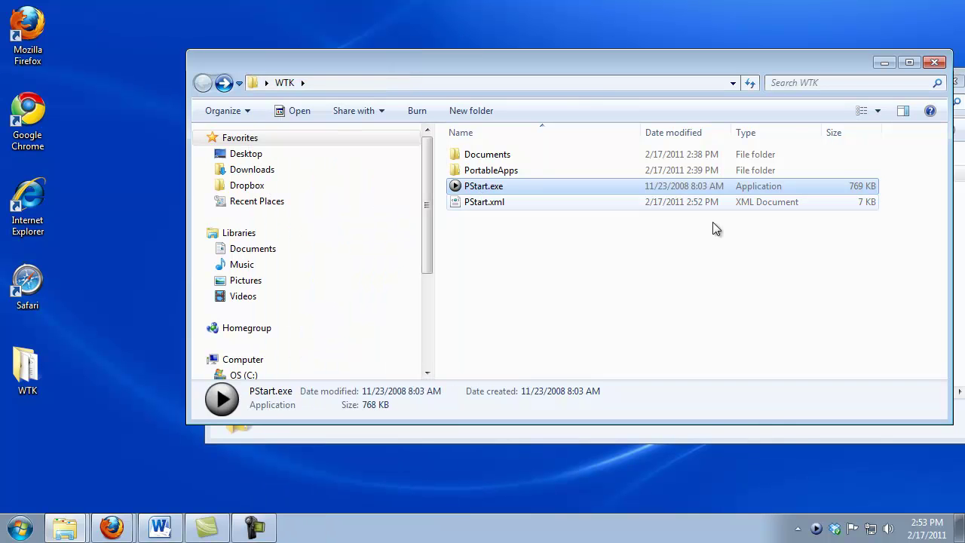
pyautogui.click(817, 528)
pyautogui.moveTo(846, 469)
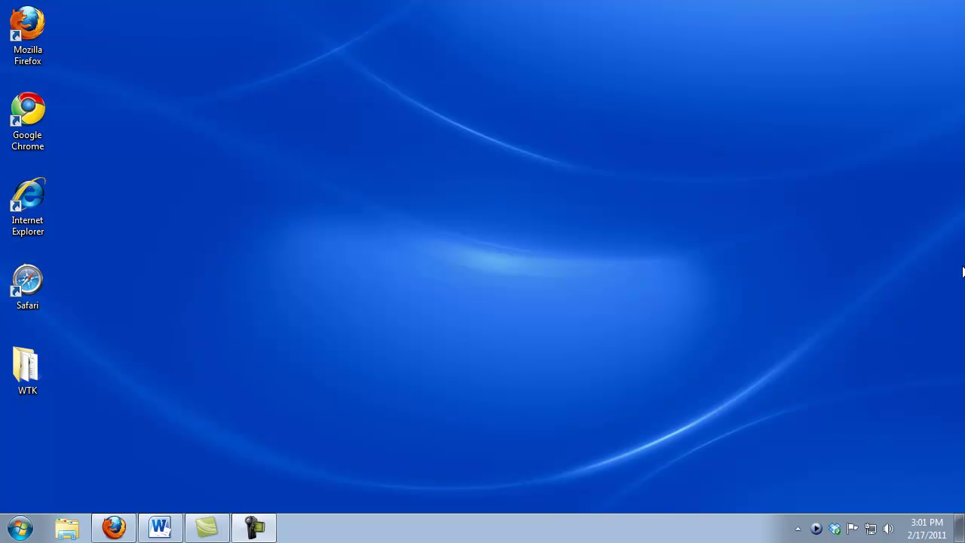
pyautogui.click(815, 529)
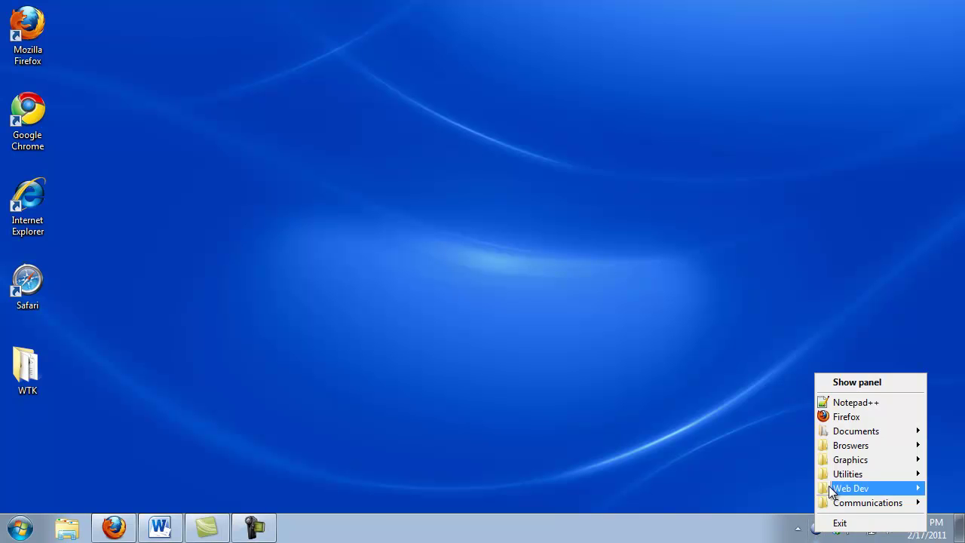
# Launch FileZilla from PStart's Web Dev group and add a new entry in Site Manager
pyautogui.moveTo(833, 486)
pyautogui.click(762, 431)
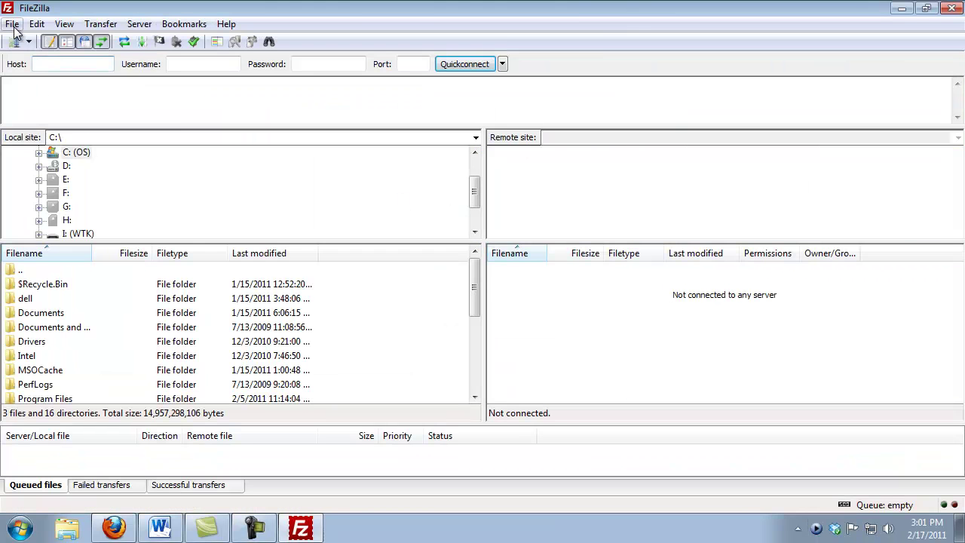
pyautogui.click(12, 24)
pyautogui.click(45, 39)
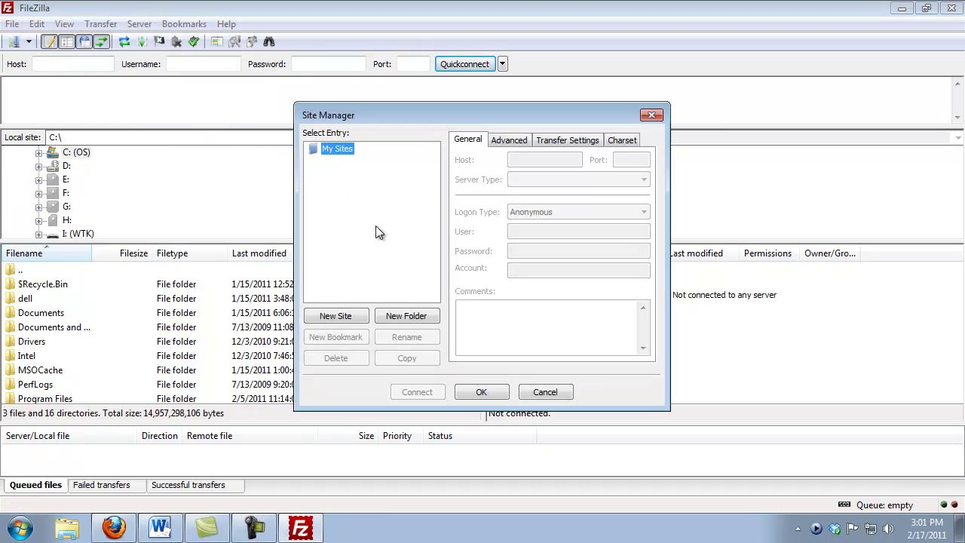
pyautogui.click(336, 315)
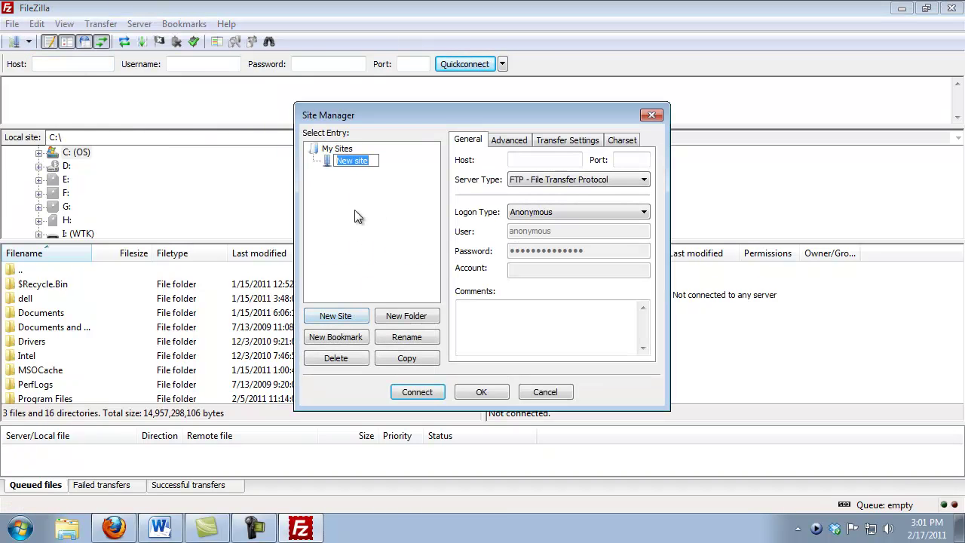
# Name the site 'Acme Example' with host acmeexample.com and Normal logon type
pyautogui.write('Acme Example')
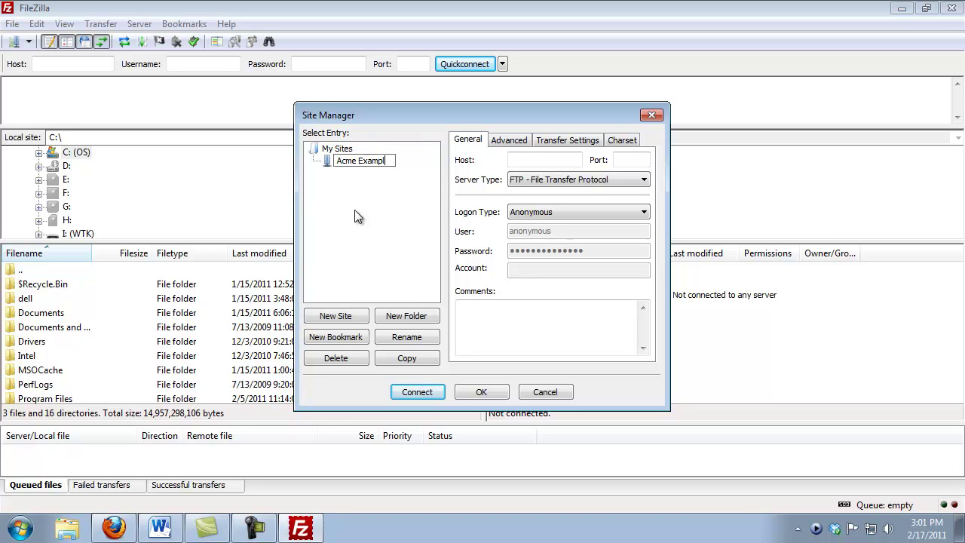
pyautogui.click(518, 161)
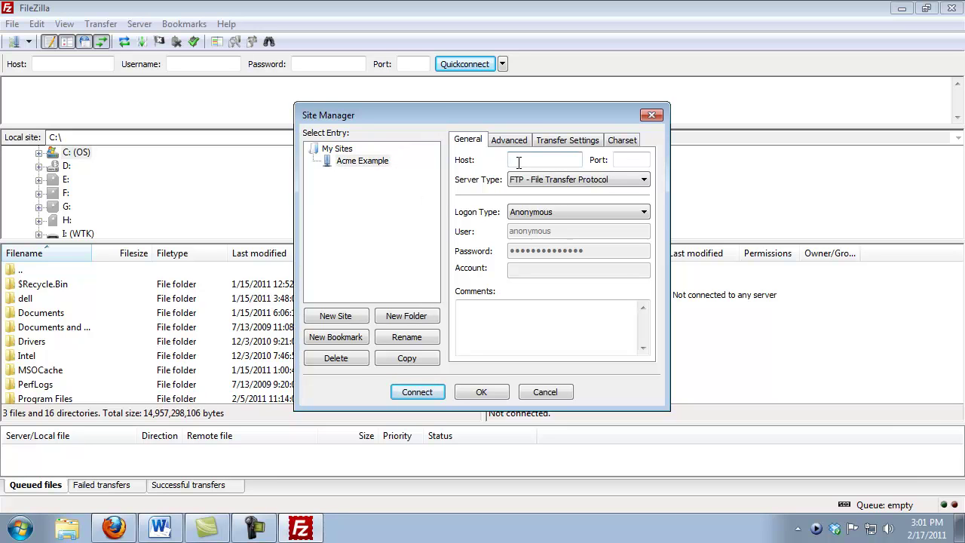
pyautogui.write('acmeexample.com')
pyautogui.click(597, 212)
pyautogui.click(564, 235)
# Replace the default credentials with the site's username and password
pyautogui.moveTo(564, 237); pyautogui.dragTo(500, 240)
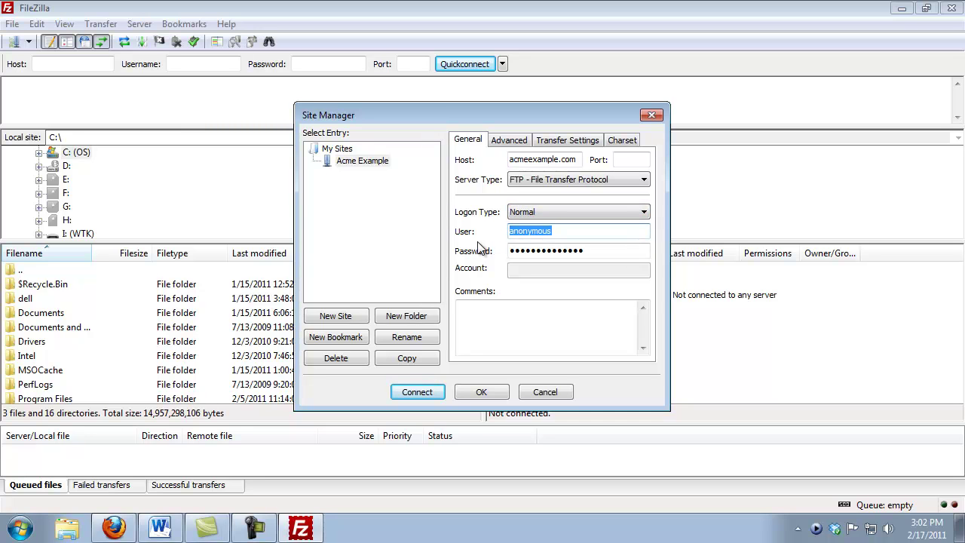
pyautogui.write('acmeexam')
pyautogui.moveTo(604, 250); pyautogui.dragTo(486, 249)
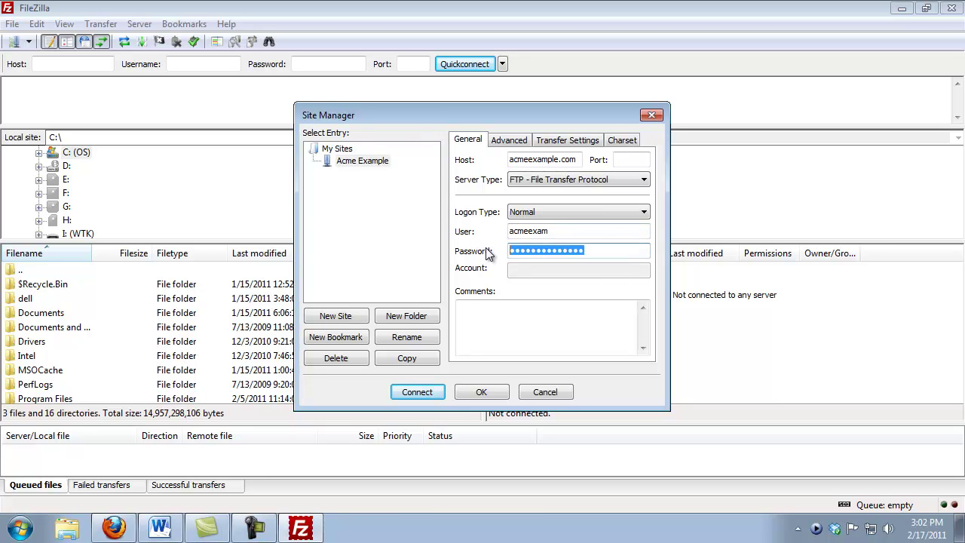
pyautogui.write('••••••')
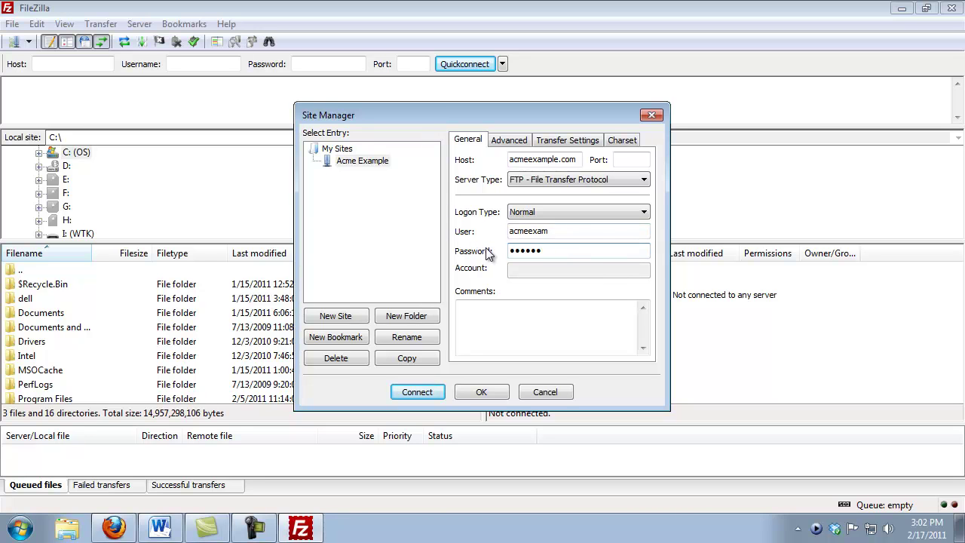
pyautogui.write('••••')
# Connect to the Acme Example server and scroll through its remote file listing
pyautogui.click(425, 392)
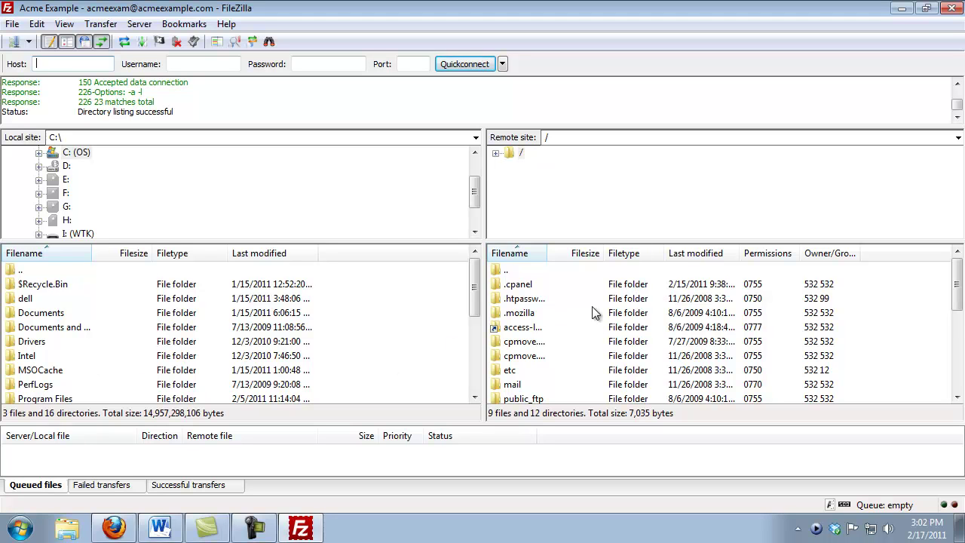
pyautogui.moveTo(954, 290); pyautogui.dragTo(954, 323)
# Upload example.local.error.log from local Documents\Working to remote /www, overwriting the existing copy
pyautogui.doubleClick(520, 342)
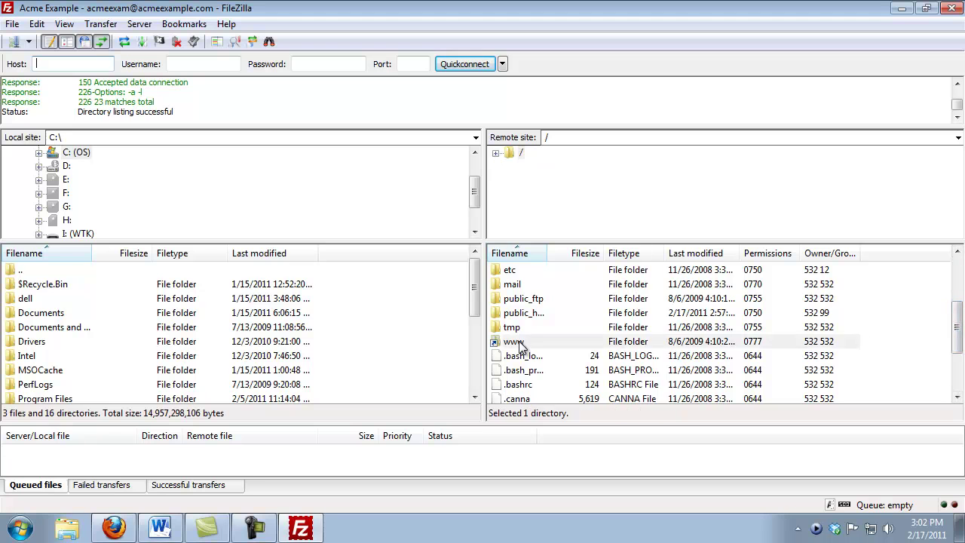
pyautogui.doubleClick(31, 314)
pyautogui.doubleClick(30, 284)
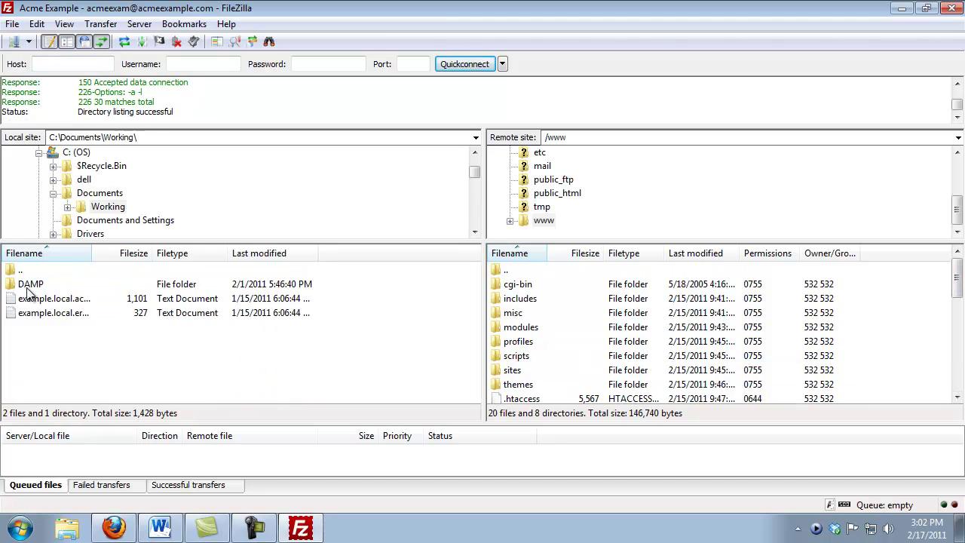
pyautogui.moveTo(31, 312); pyautogui.dragTo(546, 225)
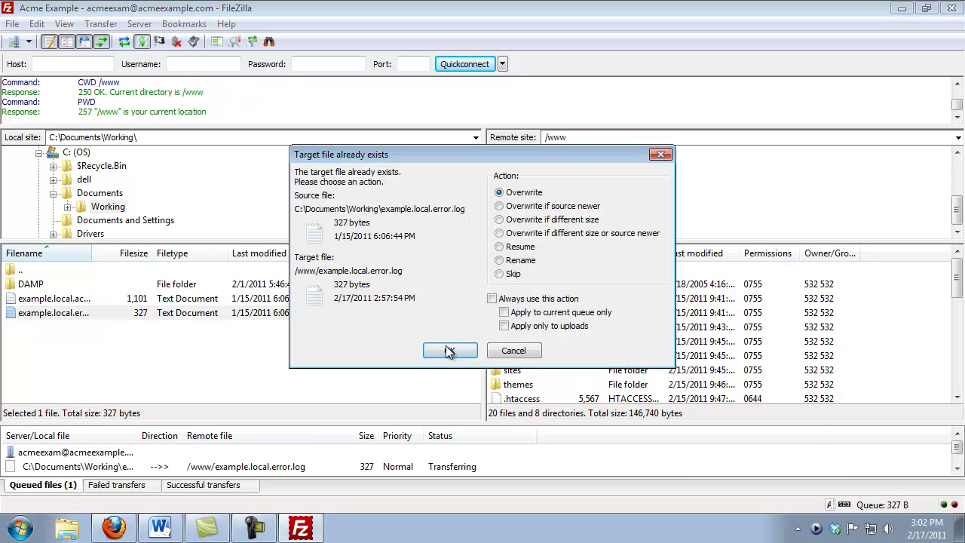
pyautogui.click(445, 348)
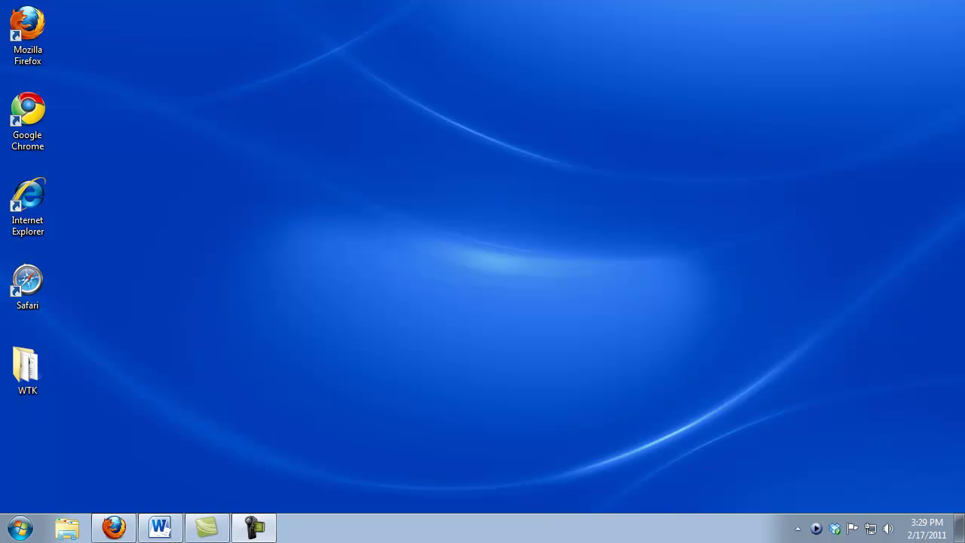
# Launch PuTTY from PStart's Web Dev menu and open an SSH session to acmeexample.com
pyautogui.click(816, 529)
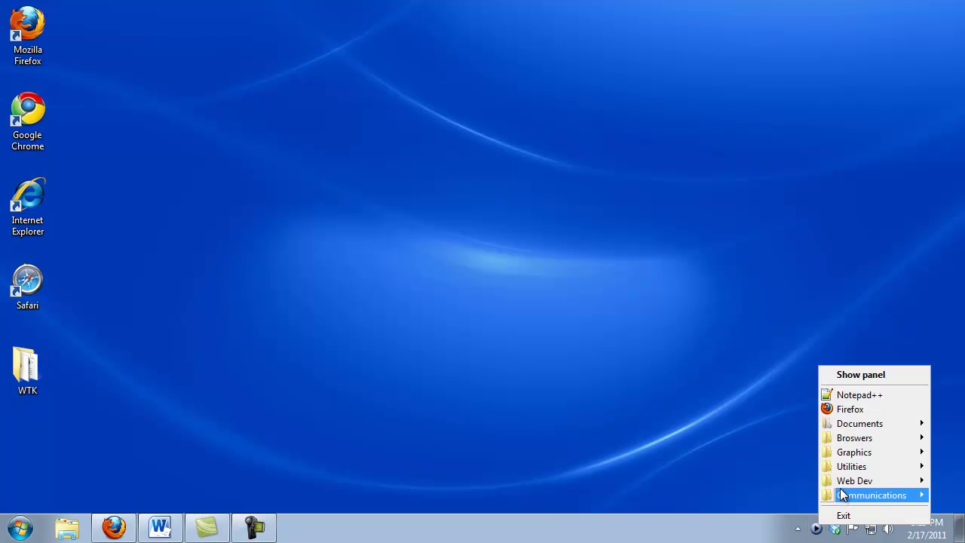
pyautogui.moveTo(842, 480)
pyautogui.click(761, 468)
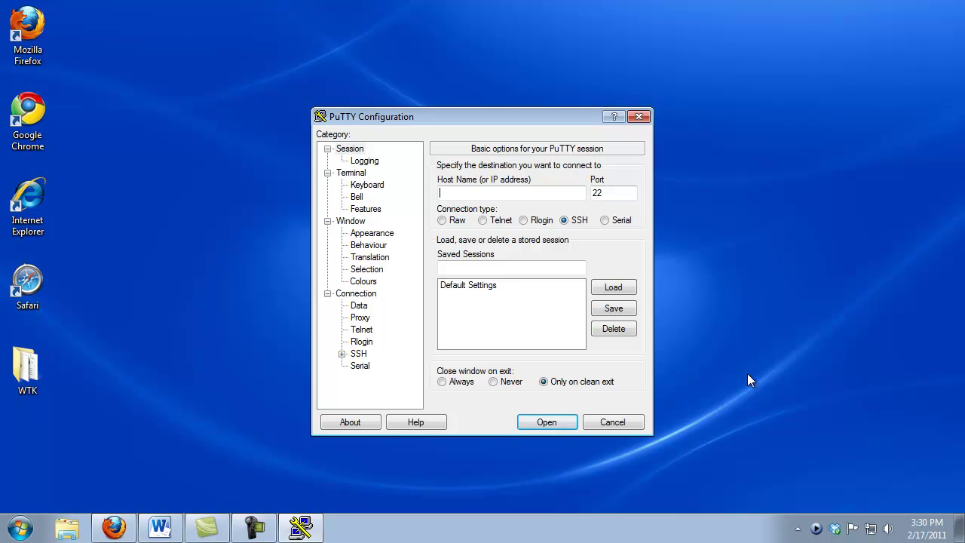
pyautogui.write('acmeexample.com')
pyautogui.press('Return')
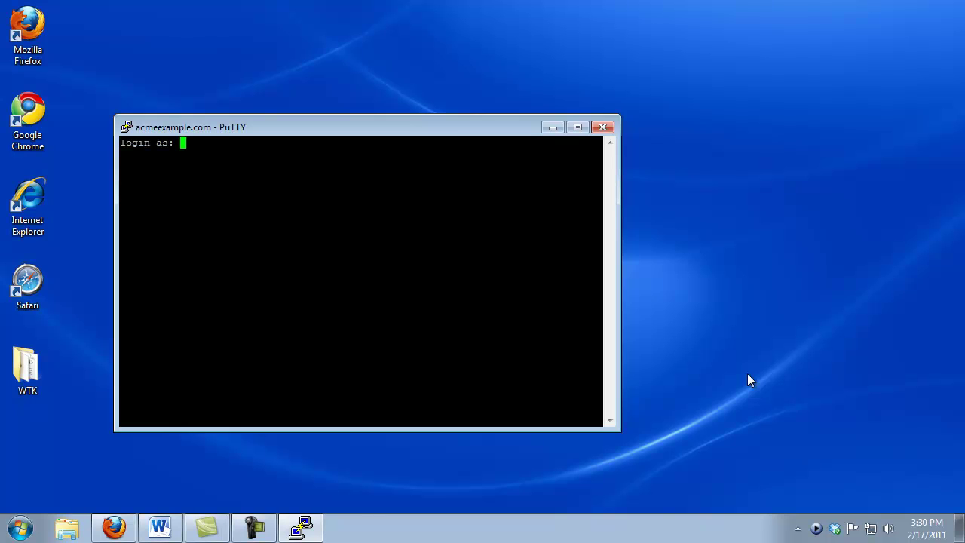
# Log in to the server with the account's username and password
pyautogui.write('acmeexam')
pyautogui.press('Return')
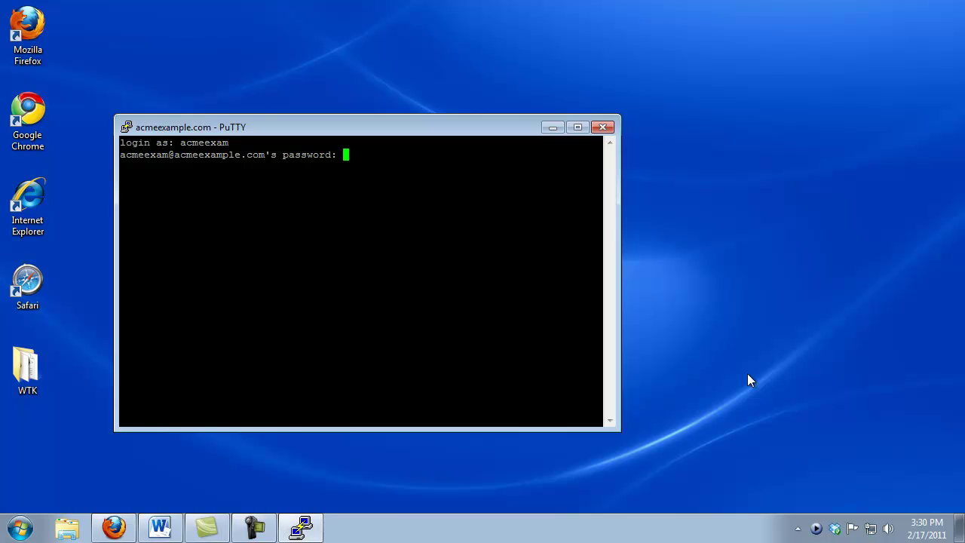
pyautogui.press('Return')
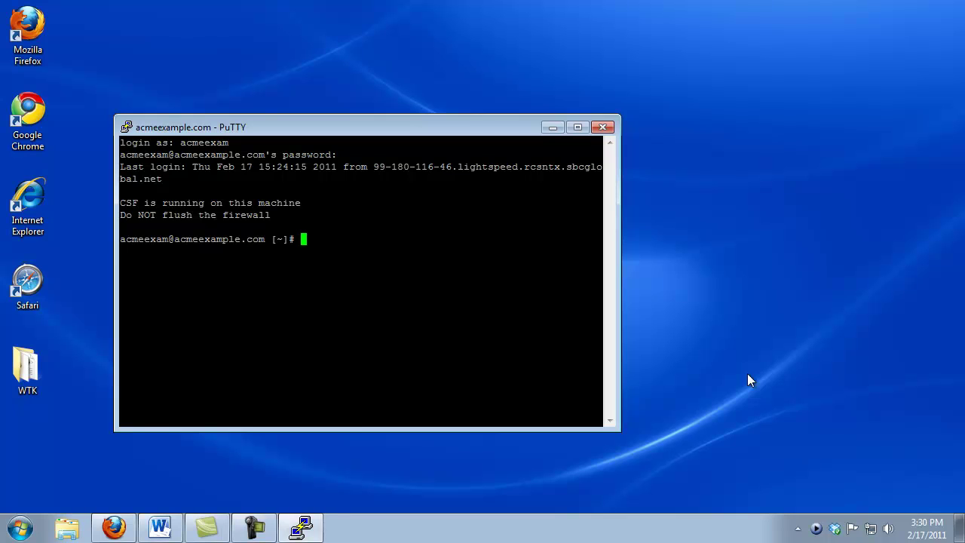
pyautogui.write('ls')
pyautogui.press('Return')
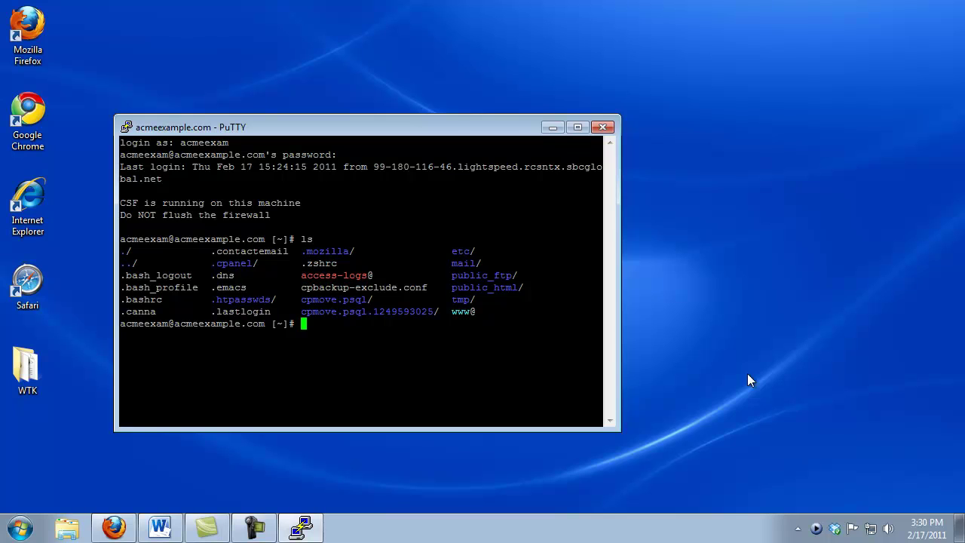
pyautogui.write('cd www')
pyautogui.press('Return')
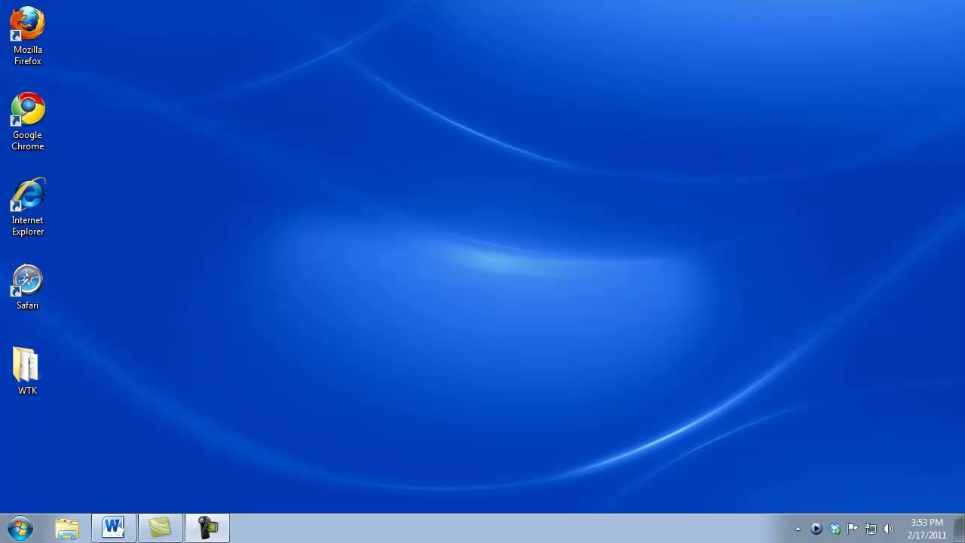
# Launch Internet Explorer from the desktop, then Firefox and Google Chrome from PStart's menu
pyautogui.doubleClick(27, 202)
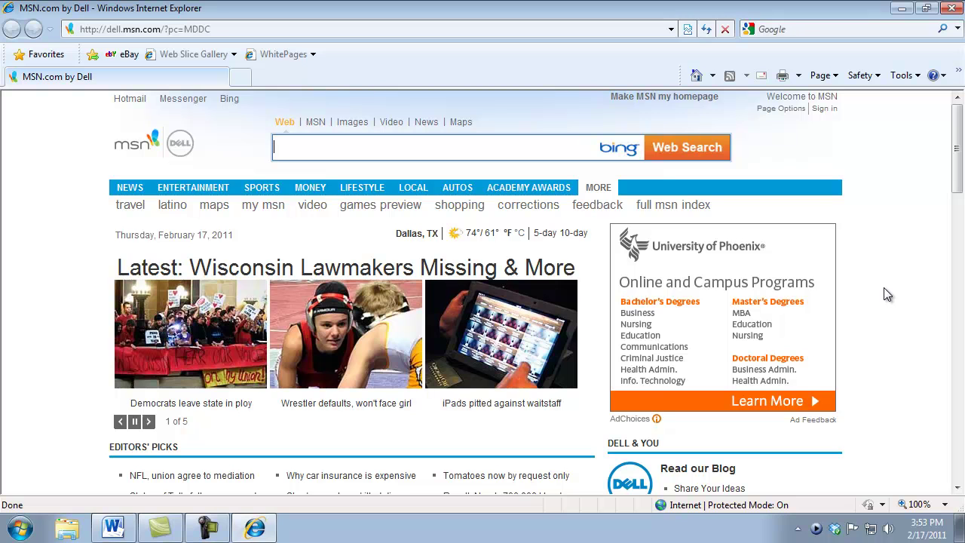
pyautogui.rightClick(816, 527)
pyautogui.click(802, 452)
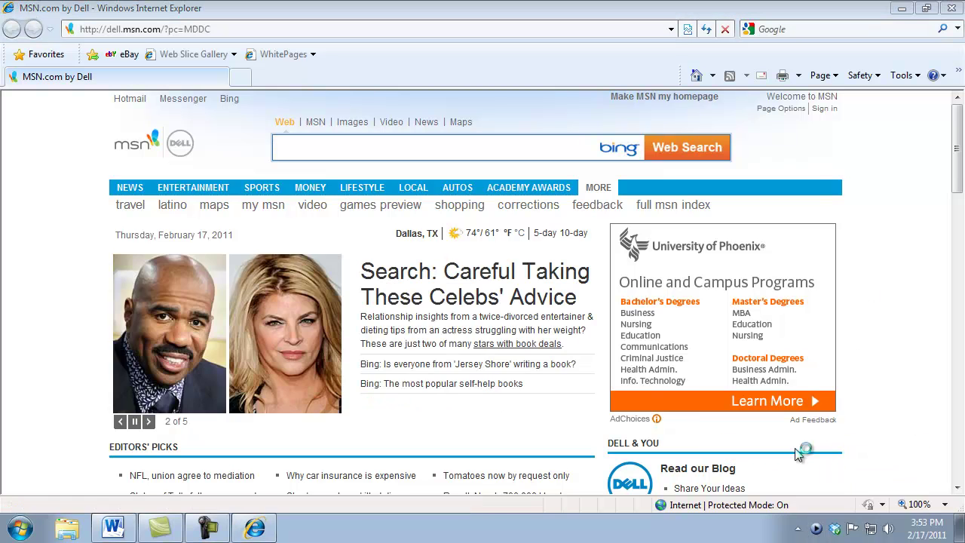
pyautogui.rightClick(815, 527)
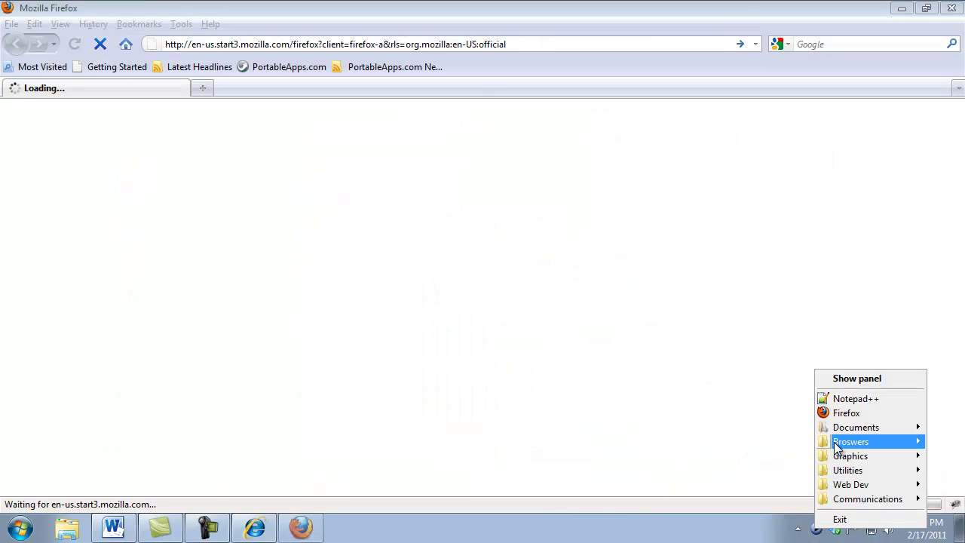
pyautogui.moveTo(837, 447)
pyautogui.click(798, 455)
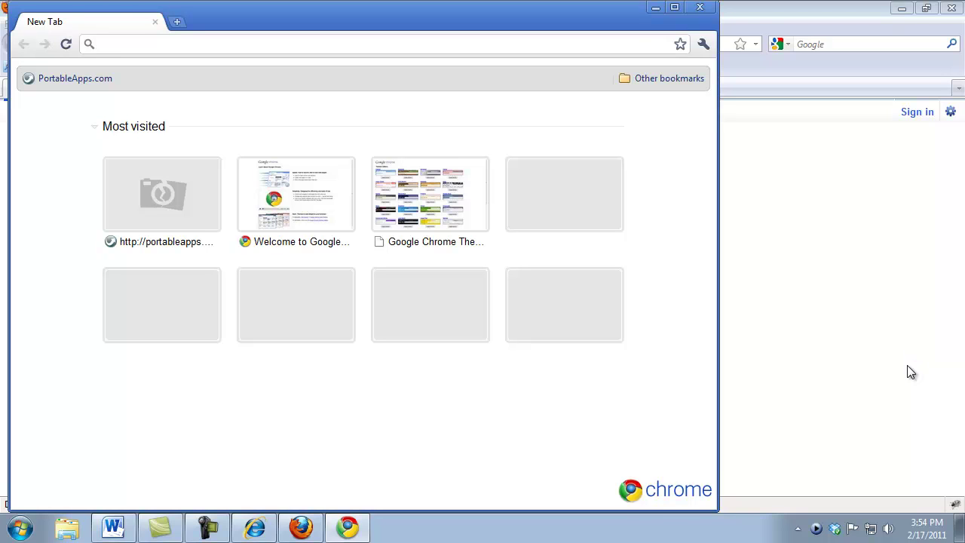
# Open Firebug on Firefox's Start Page and expand the <body> element in the HTML tree
pyautogui.click(823, 8)
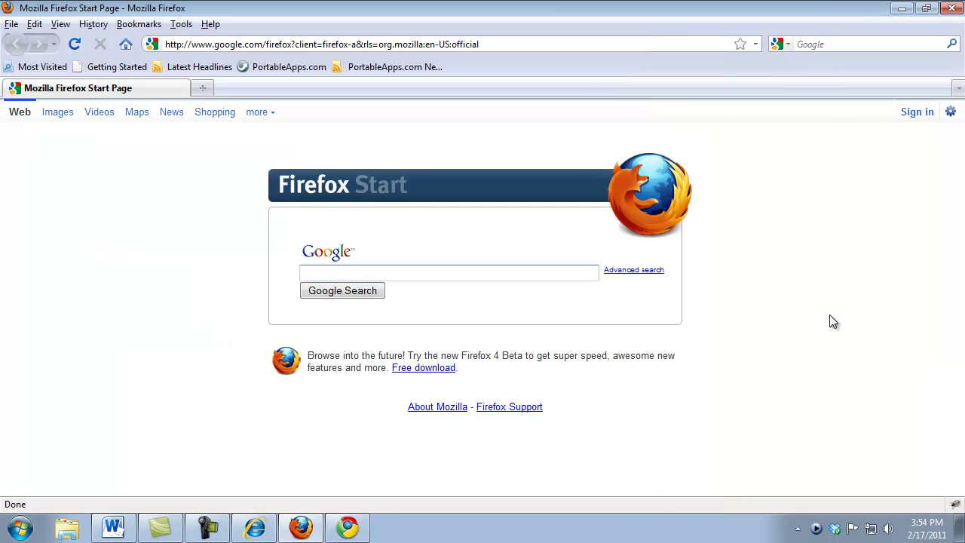
pyautogui.click(955, 504)
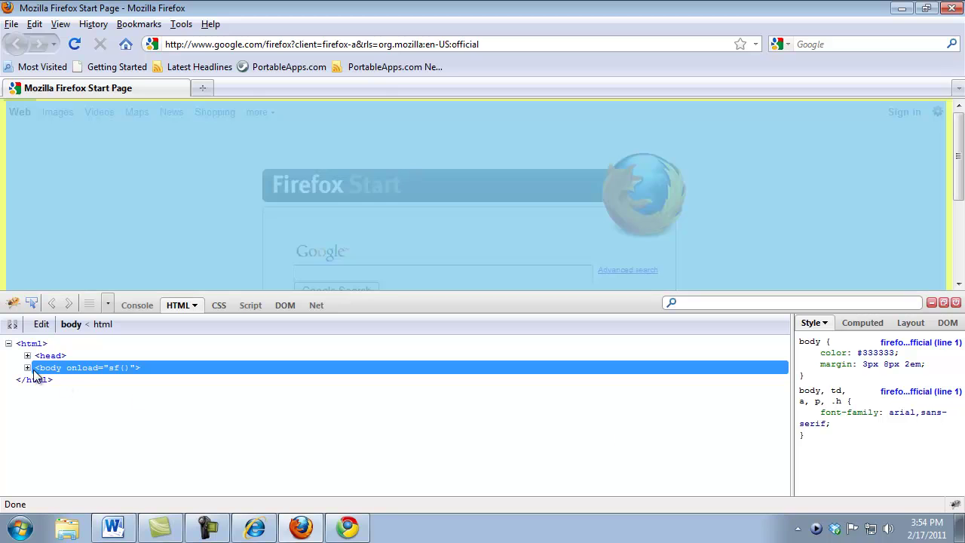
pyautogui.click(28, 367)
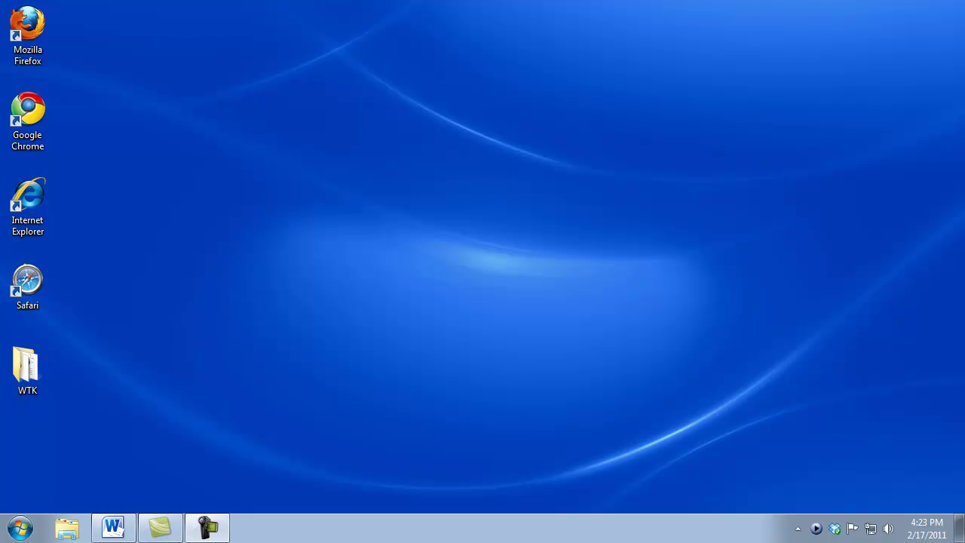
# Launch the Geany editor from the PStart launcher's Web Dev menu
pyautogui.rightClick(816, 527)
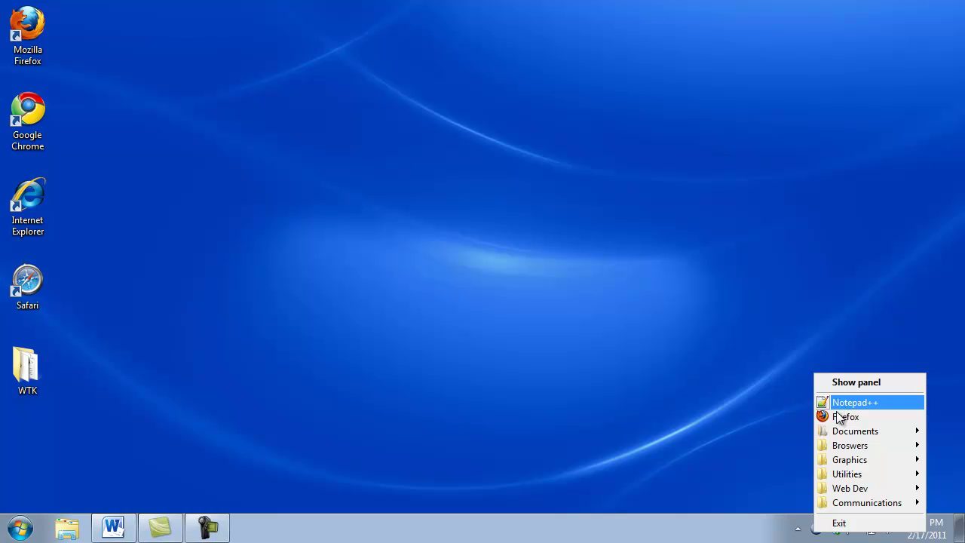
pyautogui.moveTo(837, 491)
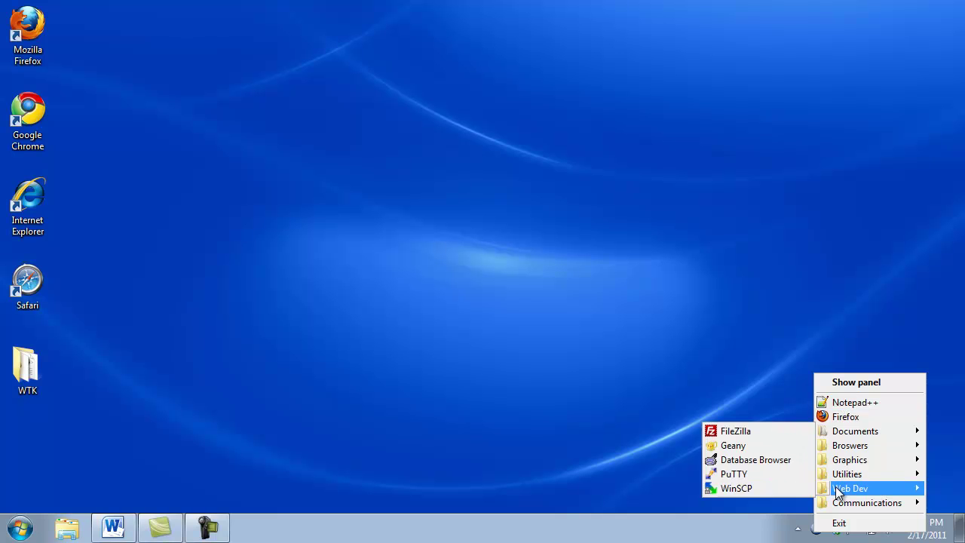
pyautogui.click(756, 447)
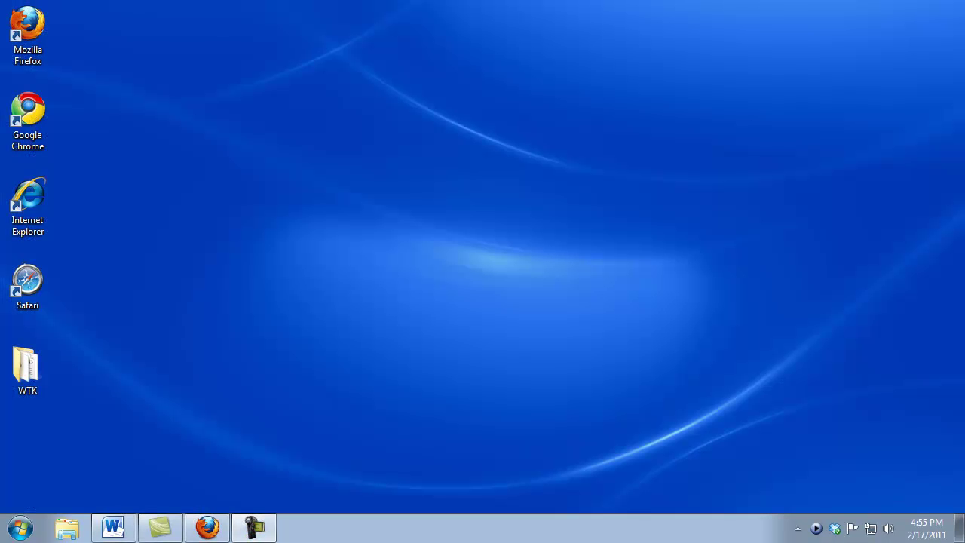
# Restore the PChat window on freenode's #drupal channel, then bring Firefox's drupal.org/irc page forward
pyautogui.click(818, 526)
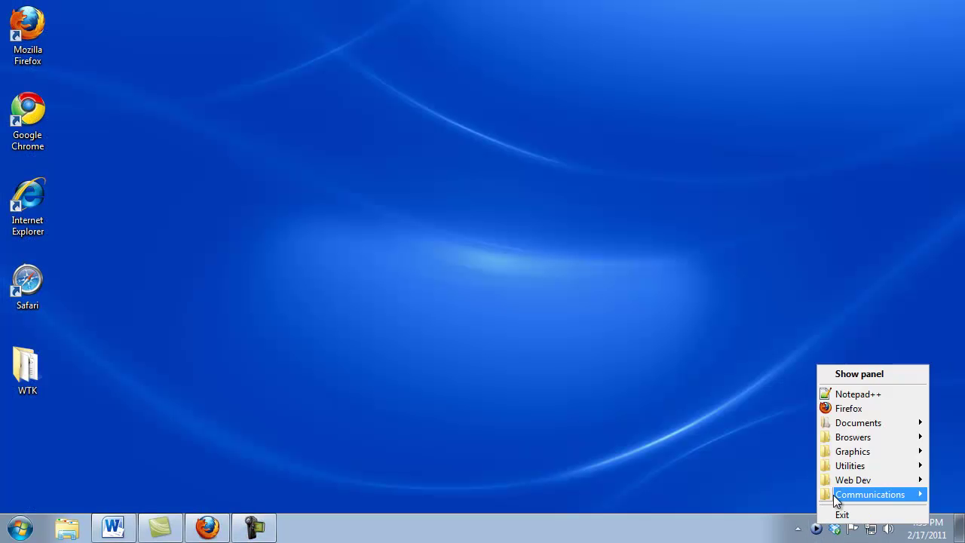
pyautogui.moveTo(836, 499)
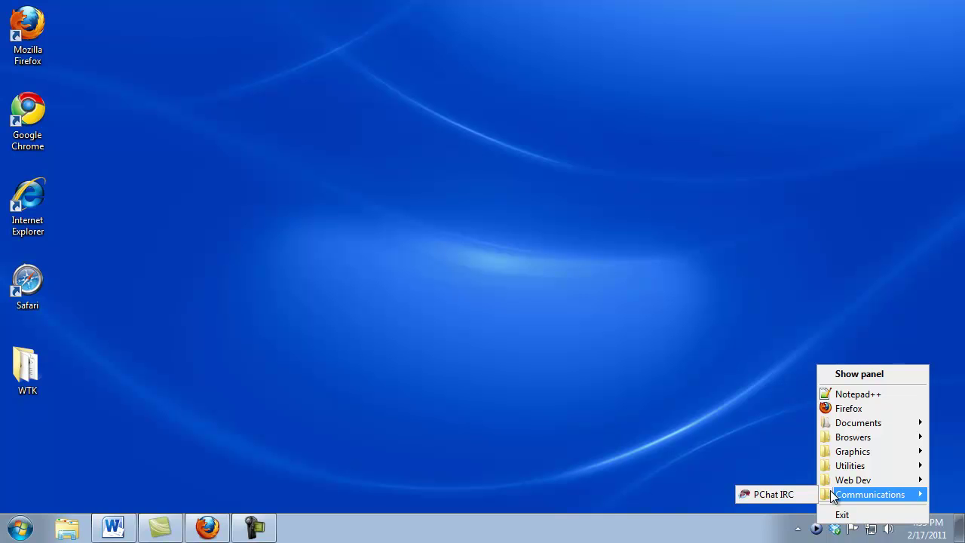
pyautogui.click(797, 528)
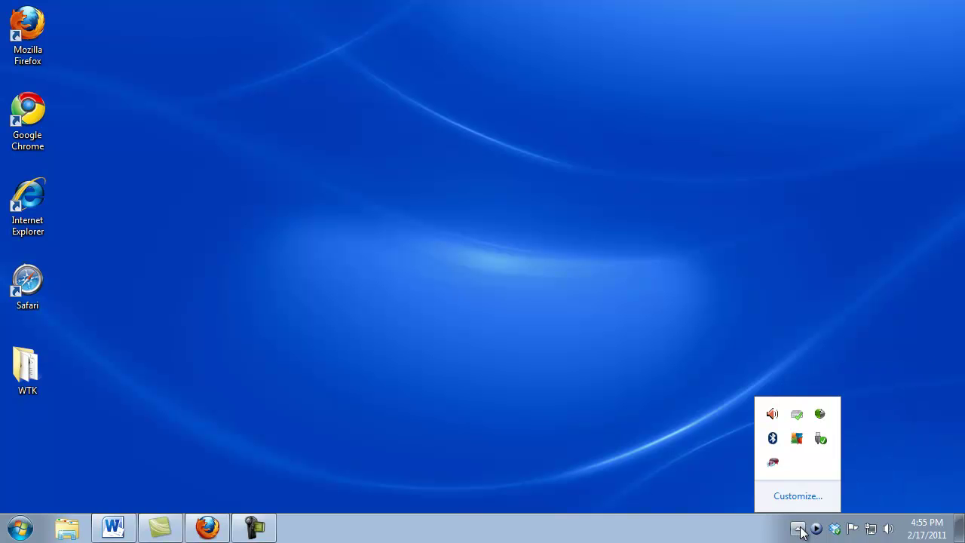
pyautogui.click(772, 461)
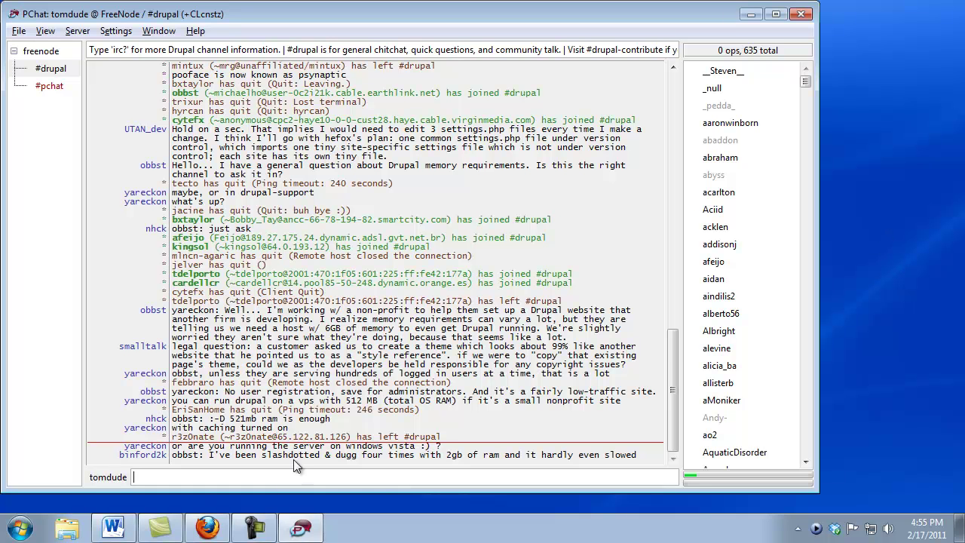
pyautogui.click(219, 527)
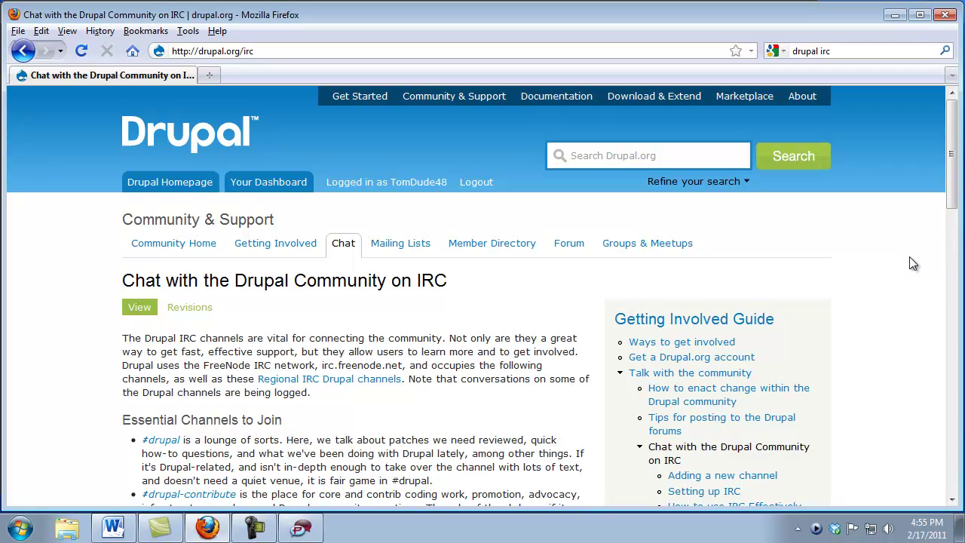
pyautogui.click(284, 51)
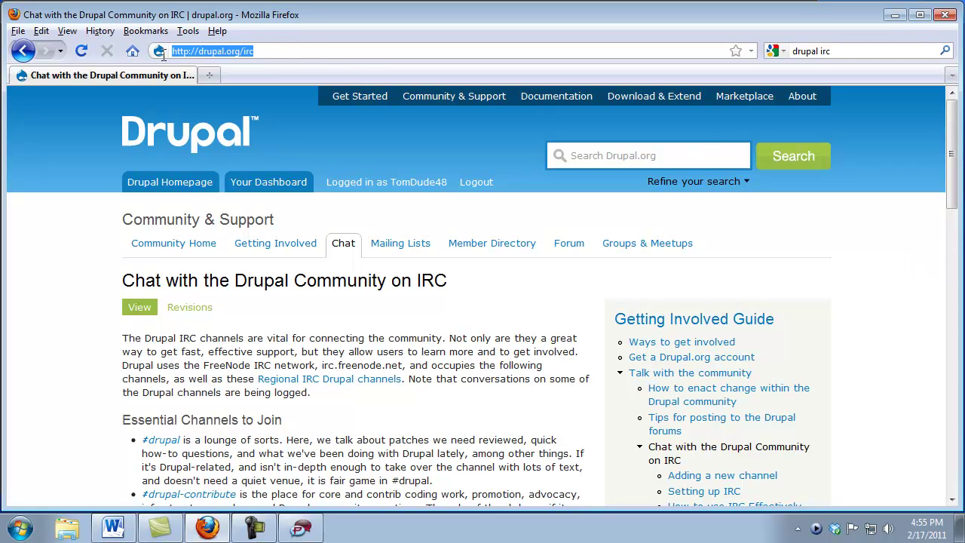